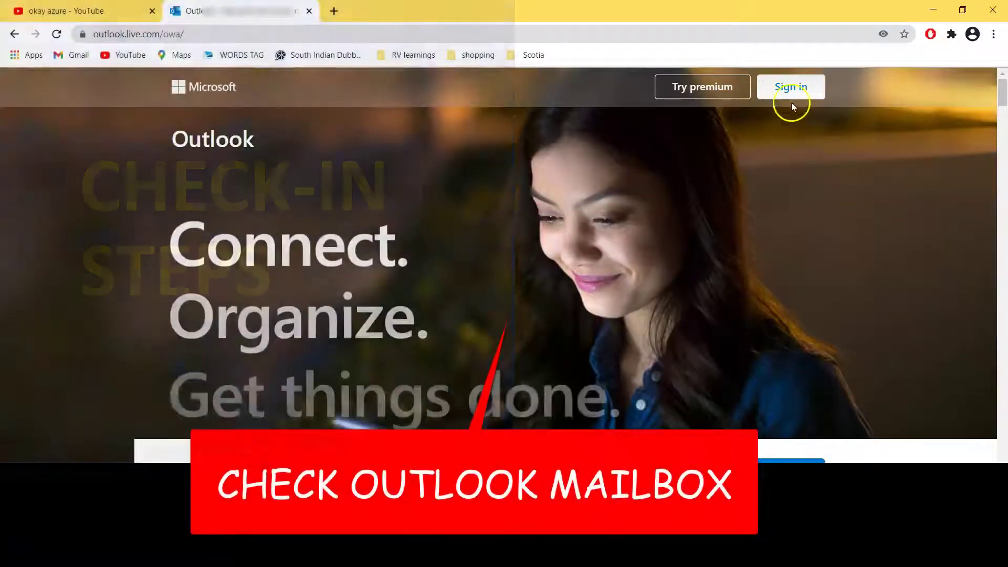
Step: Sign in to the Outlook mailbox with the account e-mail and password, then check the inbox
{"action": "left_click", "coordinate": [791, 88]}
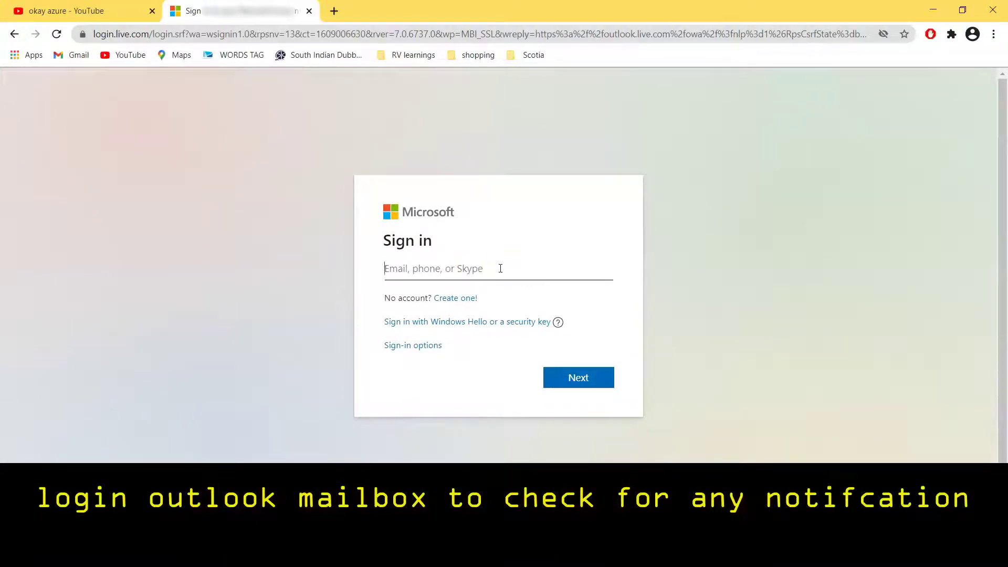
{"action": "type", "text": "training"}
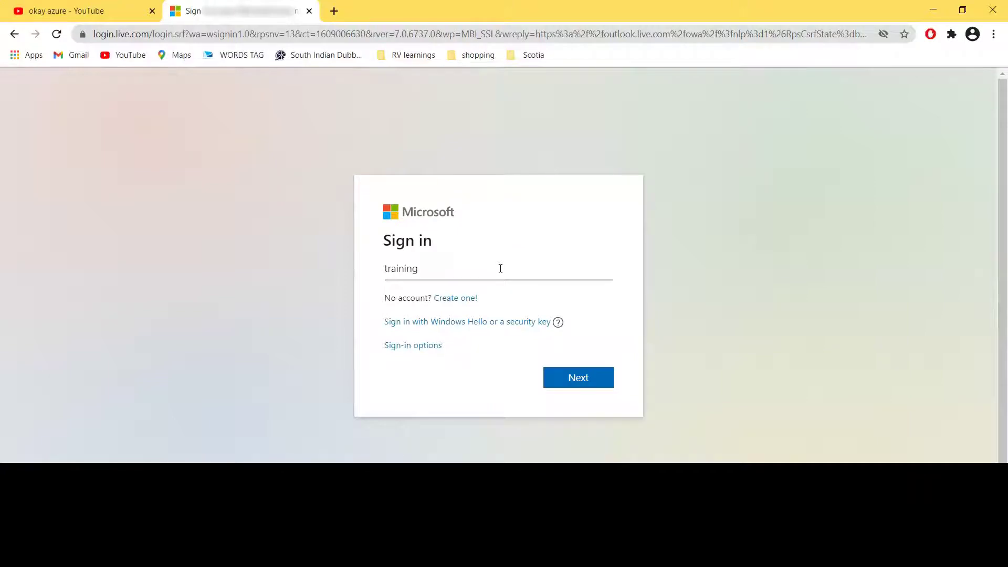
{"action": "type", "text": "ook.com"}
{"action": "left_click", "coordinate": [579, 377]}
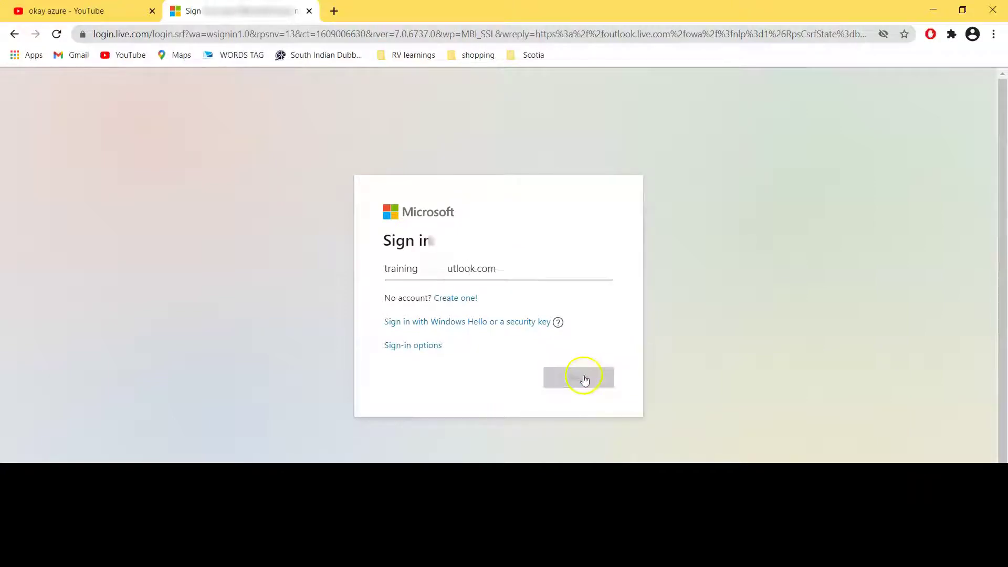
{"action": "type", "text": "••"}
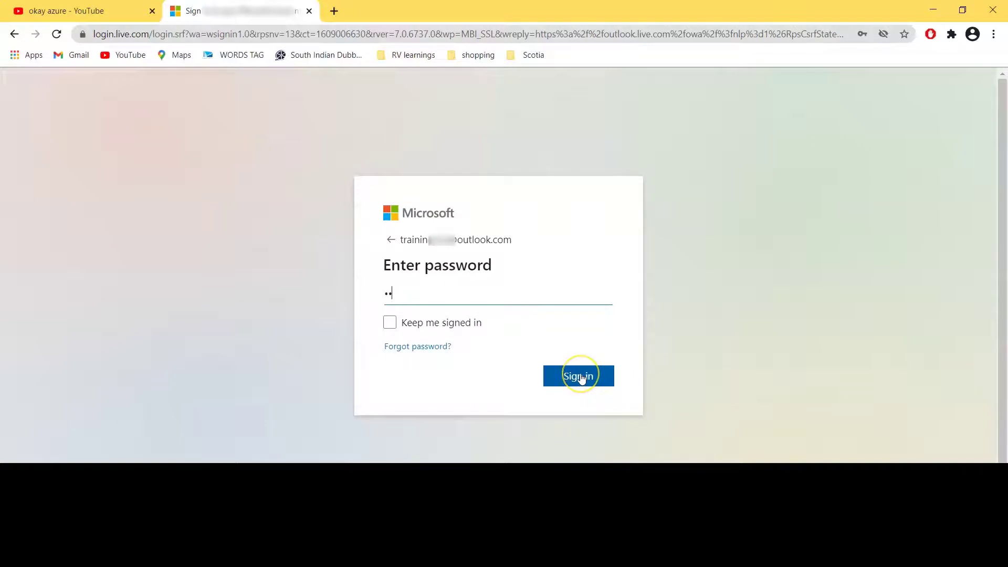
{"action": "left_click", "coordinate": [580, 376]}
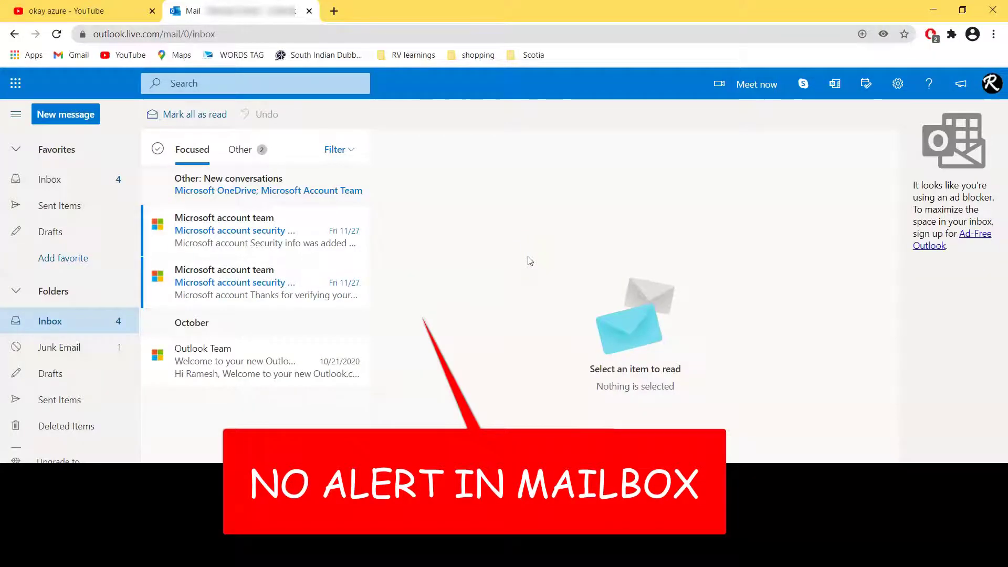
Step: Search Google in a new tab for 'azure 204 exam' and open the Microsoft Docs AZ-204 page
{"action": "left_click", "coordinate": [334, 11]}
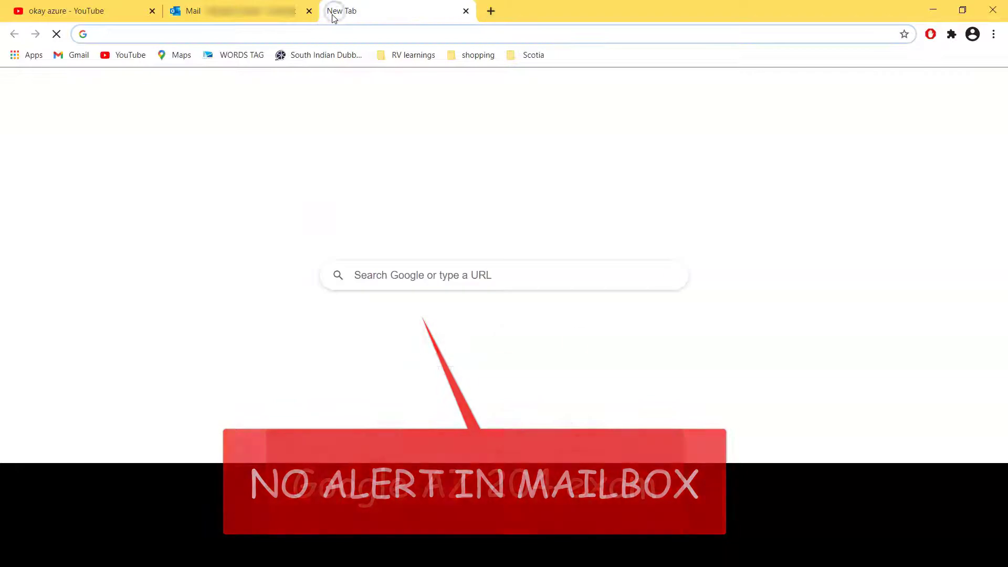
{"action": "type", "text": "azure 2"}
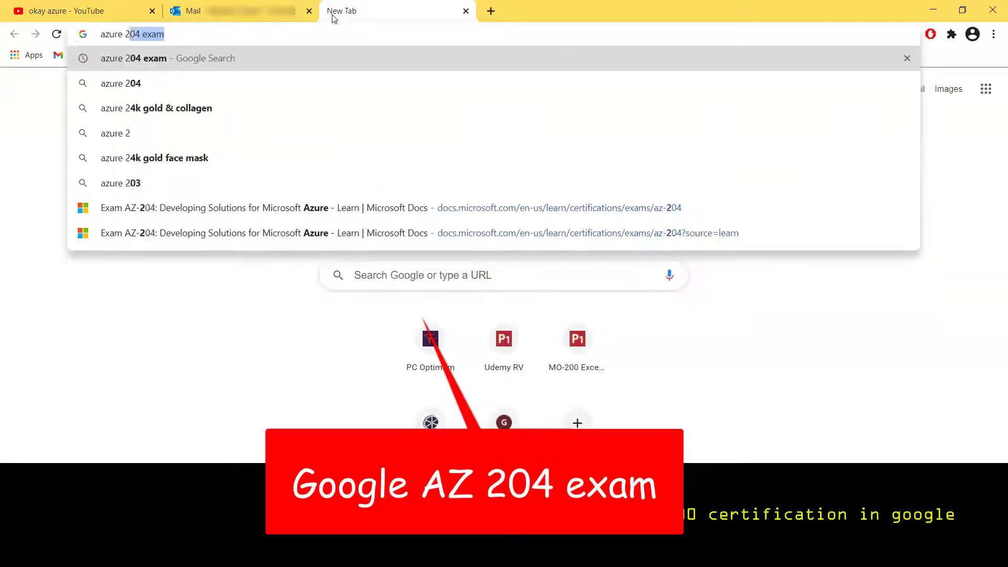
{"action": "type", "text": "04 exam"}
{"action": "key", "text": "Return"}
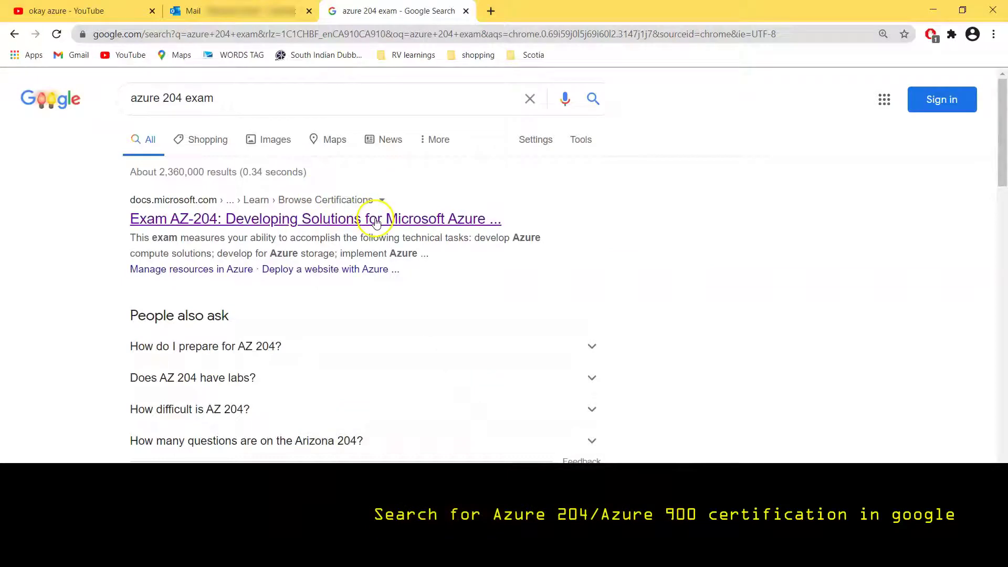
{"action": "left_click", "coordinate": [378, 223]}
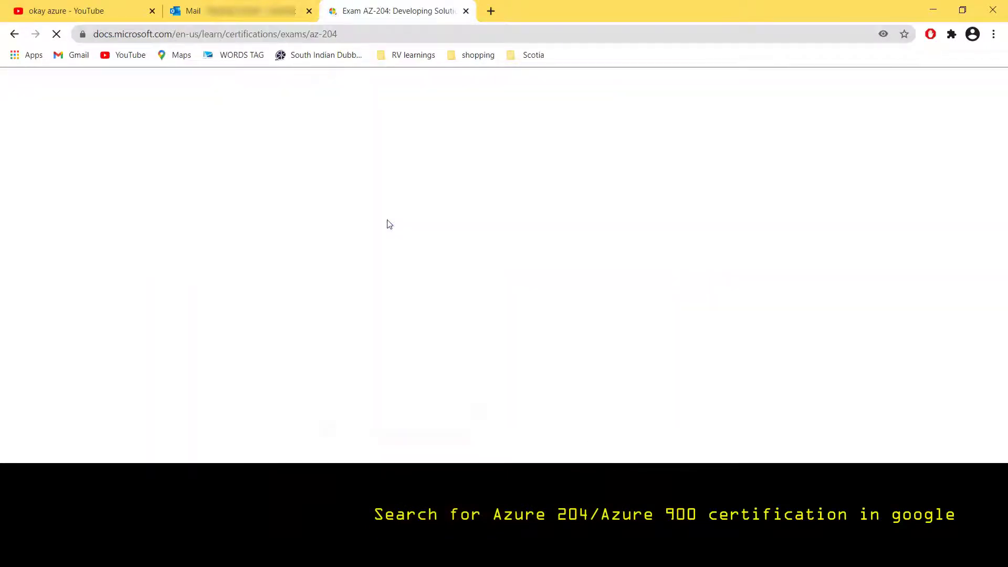
Step: Select 'AZ-204' in the exam page heading
{"action": "left_click_drag", "start_coordinate": [303, 194], "coordinate": [368, 190]}
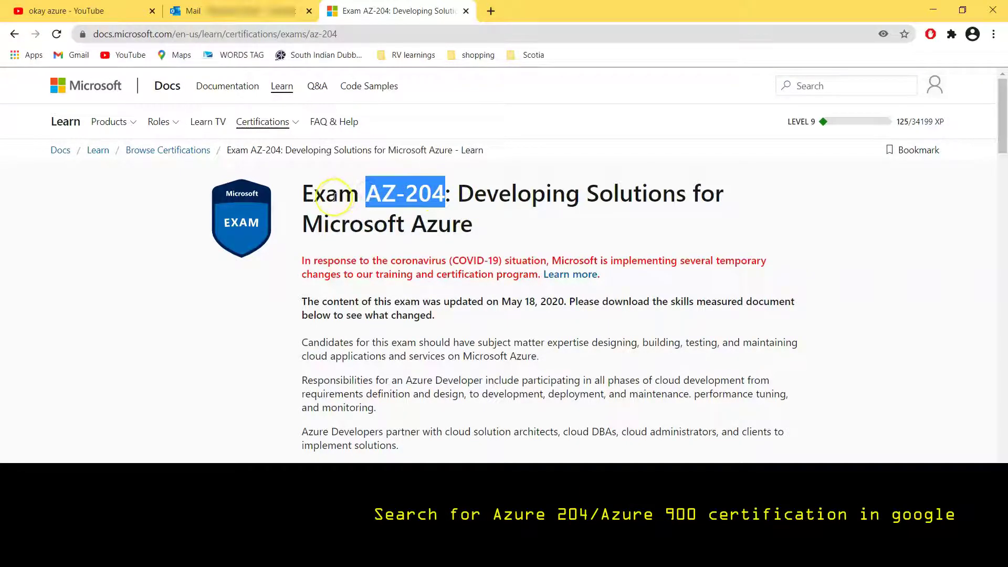
{"action": "left_click", "coordinate": [372, 196]}
{"action": "left_click_drag", "start_coordinate": [375, 195], "coordinate": [436, 192]}
Step: Sign in to Microsoft Docs with the account e-mail and go to the Certification Dashboard
{"action": "left_click", "coordinate": [448, 212]}
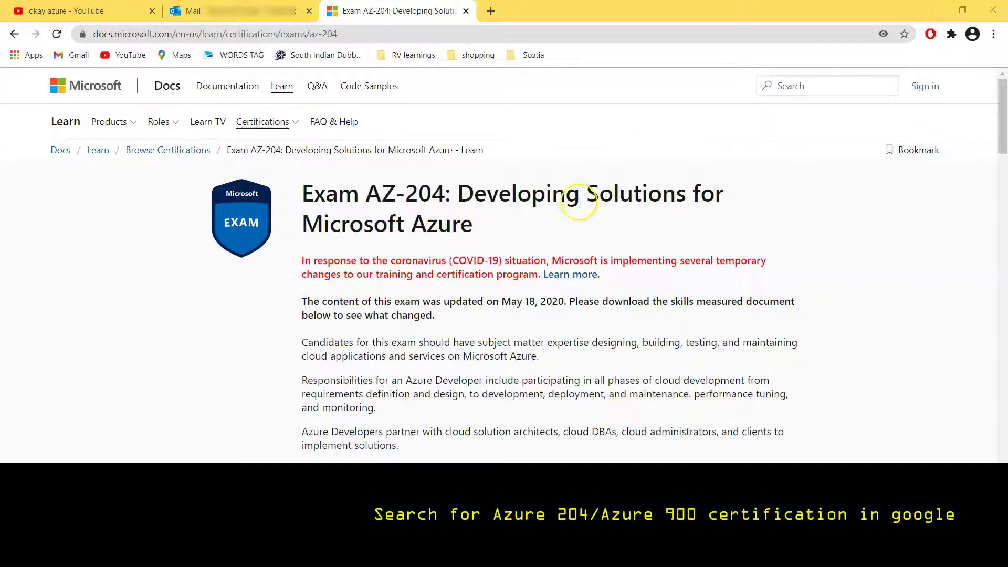
{"action": "left_click", "coordinate": [927, 91]}
{"action": "type", "text": "training."}
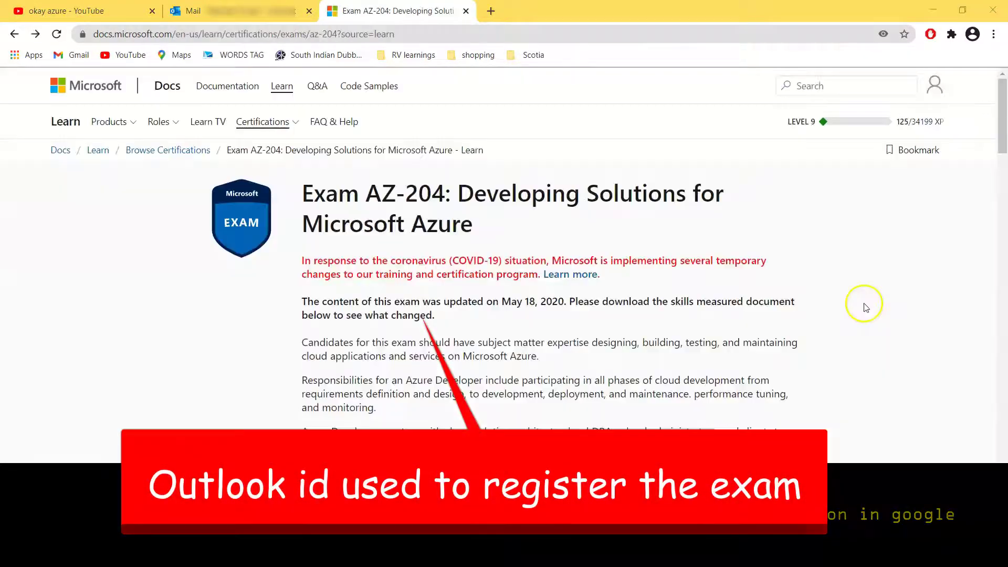
{"action": "scroll", "coordinate": [887, 255], "scroll_direction": "down", "scroll_amount": 3}
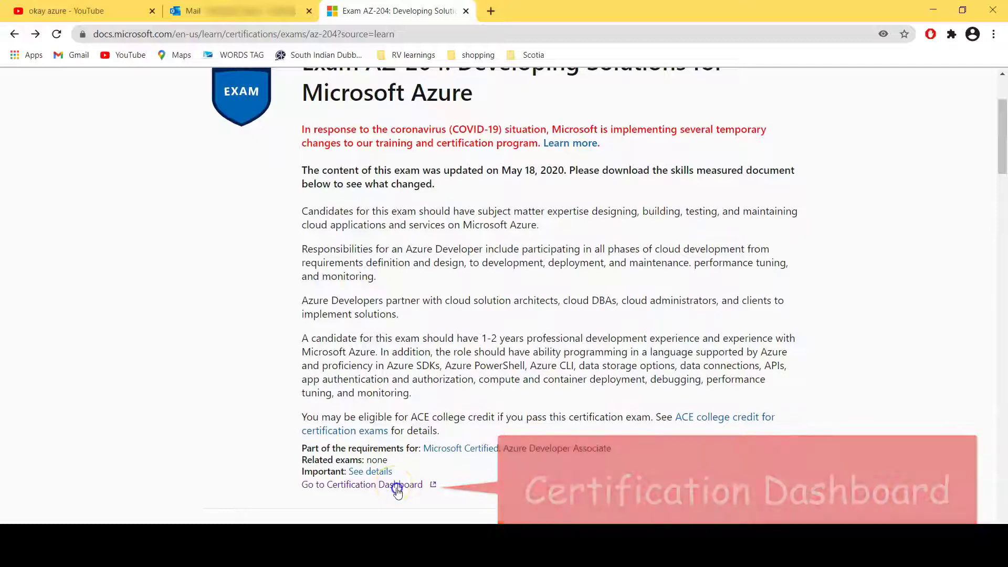
{"action": "left_click", "coordinate": [393, 487]}
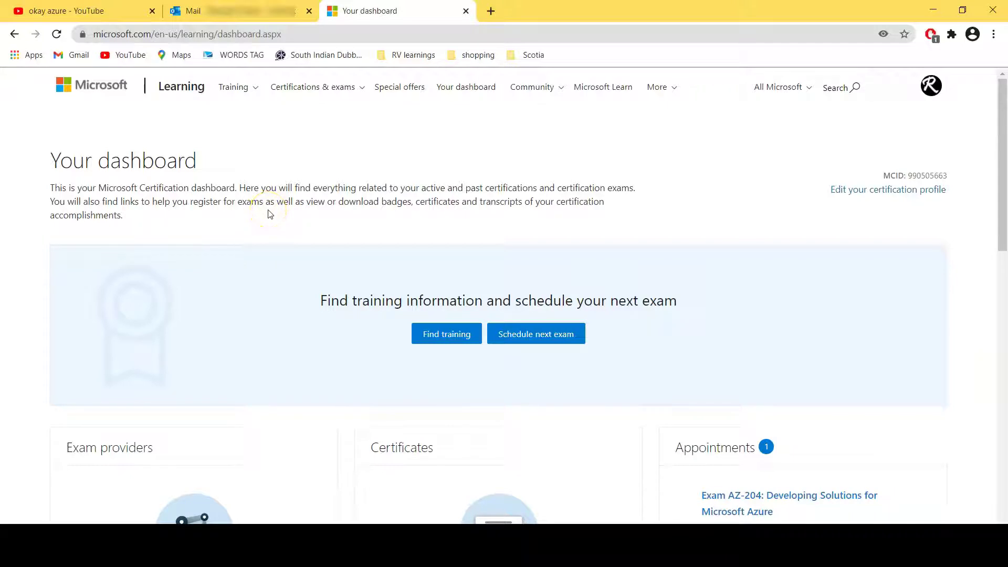
Step: Scroll the certification dashboard down to the Appointments section
{"action": "scroll", "coordinate": [630, 297], "scroll_direction": "down", "scroll_amount": 5}
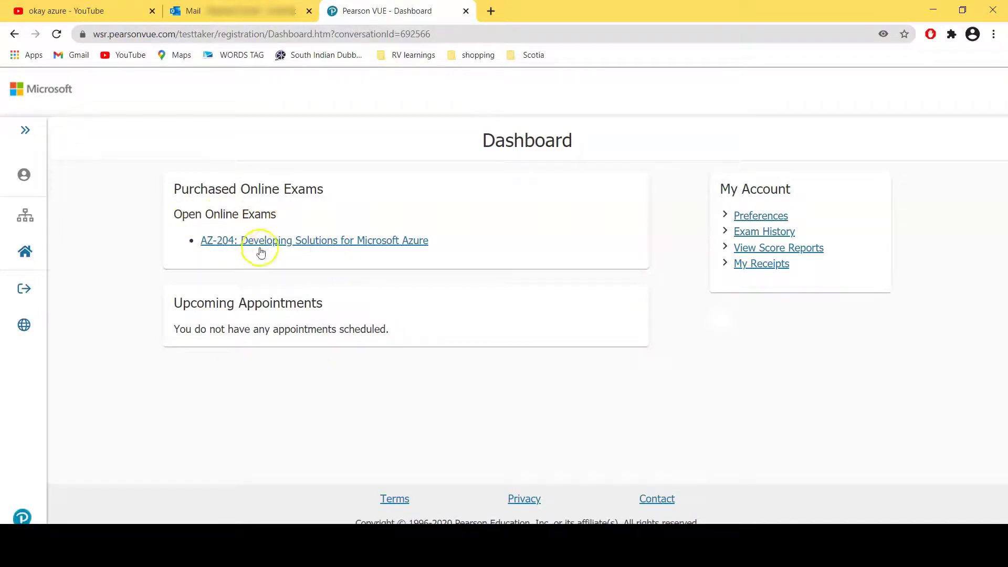
Step: Open the AZ-204 online exam details and start the system test
{"action": "left_click", "coordinate": [318, 240]}
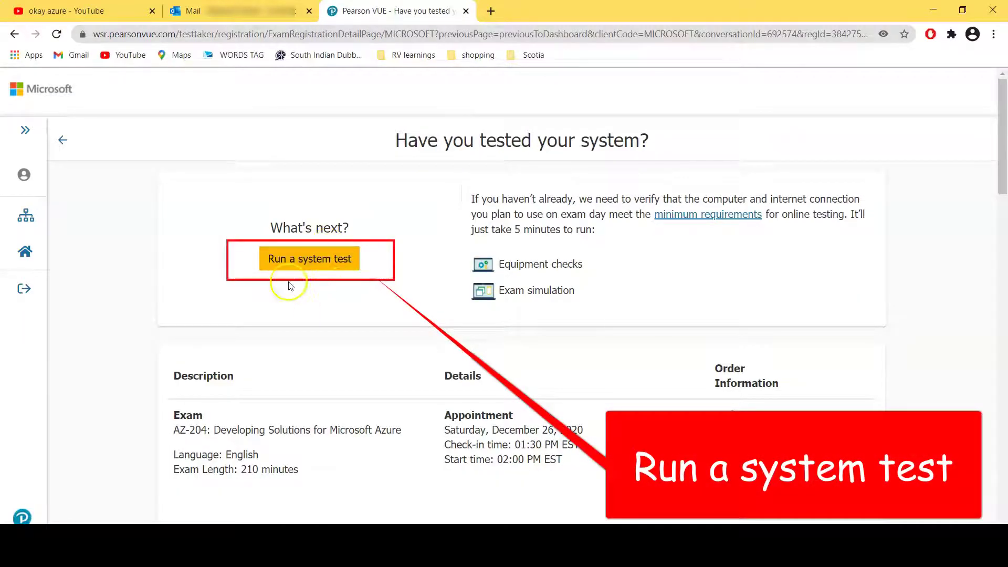
{"action": "left_click", "coordinate": [323, 268]}
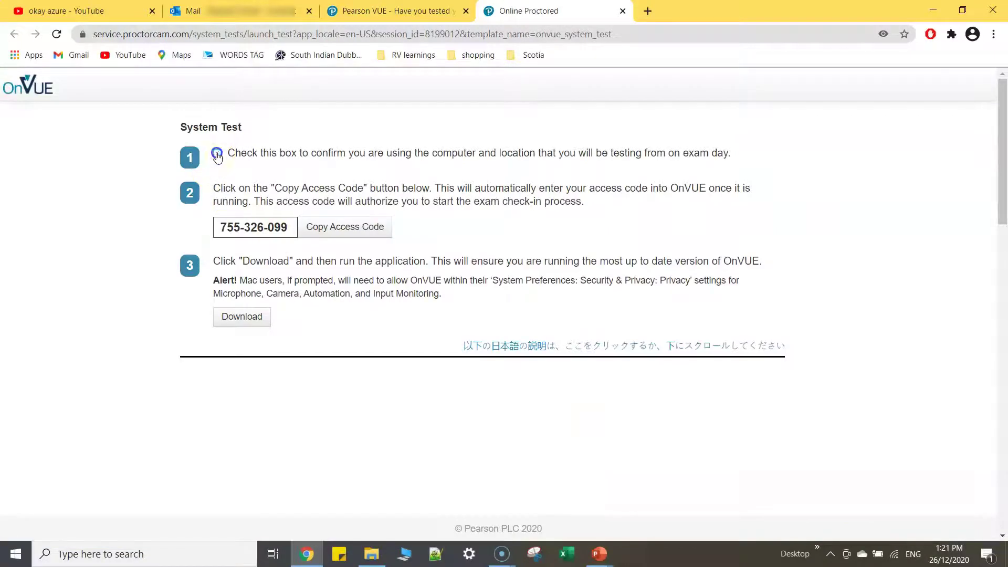
Step: Copy the exam access code, then download the OnVUE app to the desktop and run it
{"action": "left_click", "coordinate": [344, 227]}
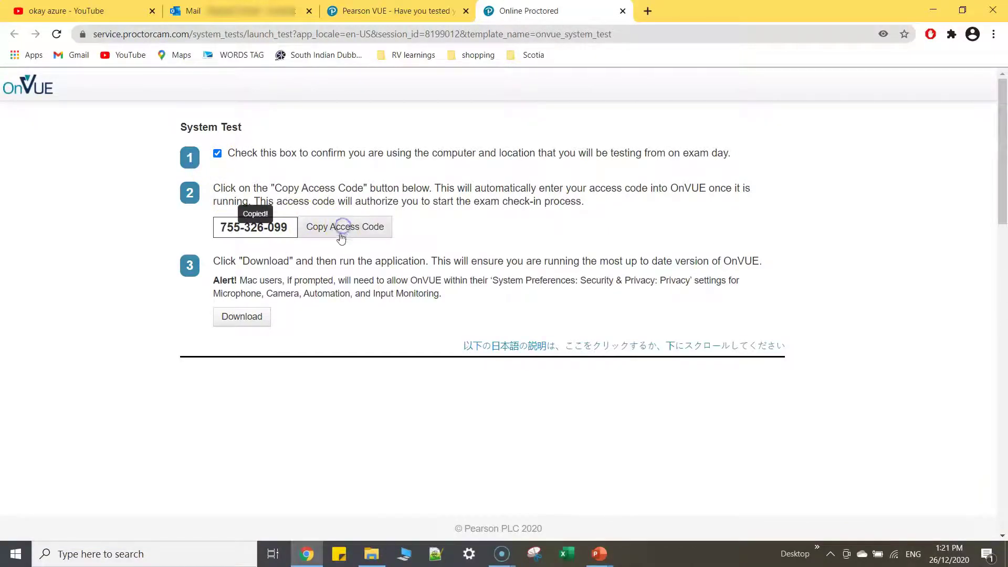
{"action": "left_click", "coordinate": [252, 317]}
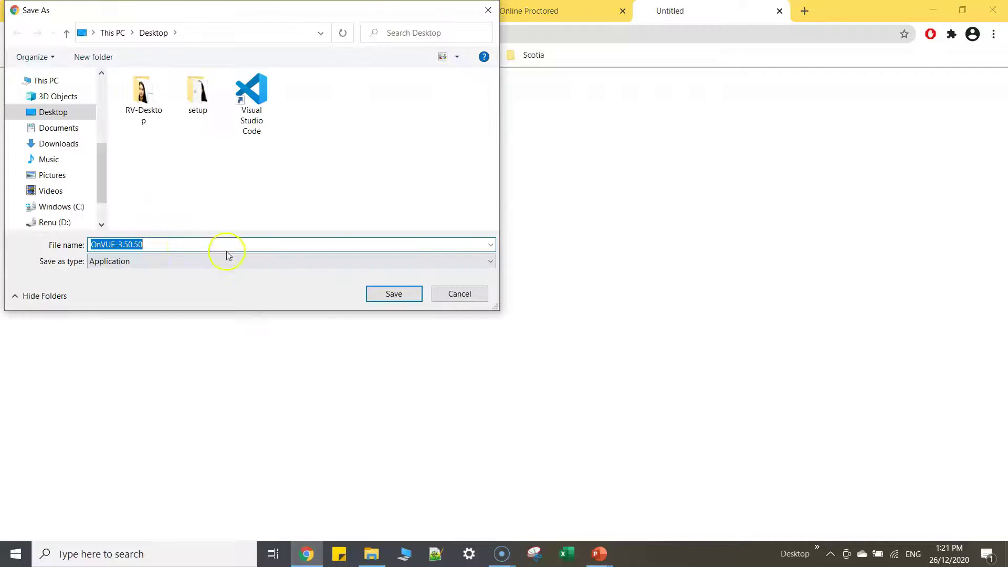
{"action": "left_click", "coordinate": [386, 293]}
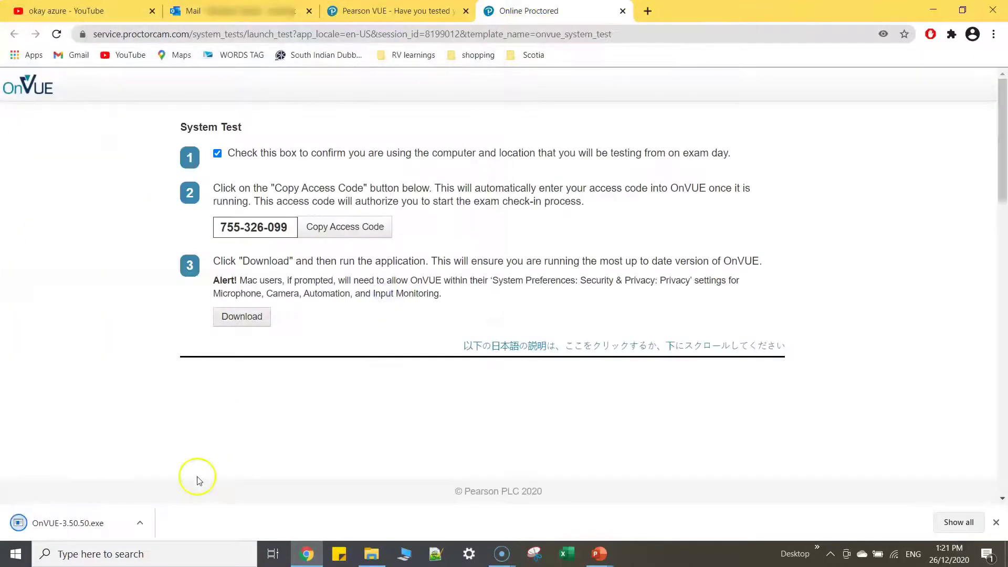
{"action": "left_click", "coordinate": [95, 524]}
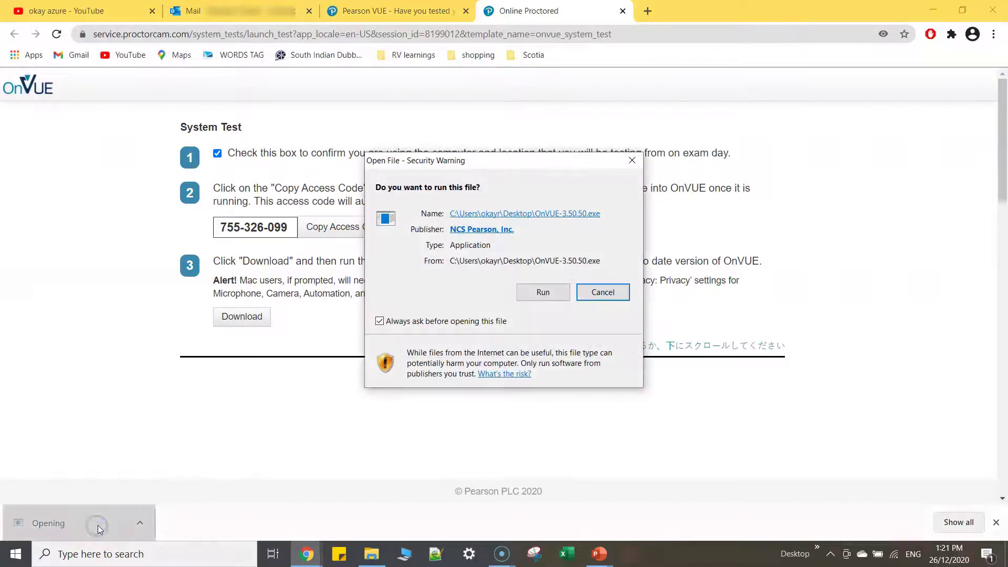
{"action": "left_click", "coordinate": [541, 294]}
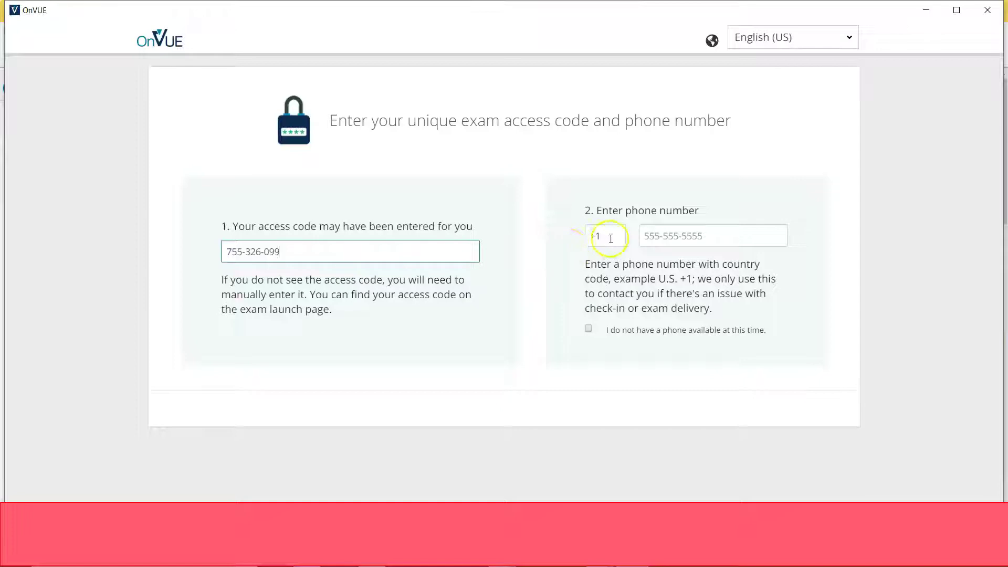
Step: Enter the contact phone number and submit it with the access code
{"action": "left_click", "coordinate": [691, 236]}
{"action": "type", "text": "4163"}
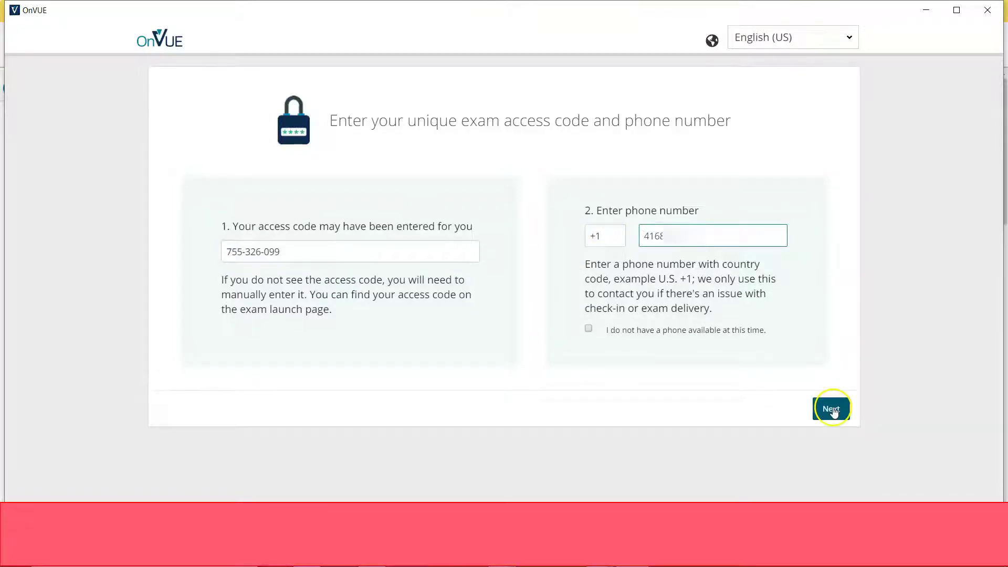
{"action": "left_click", "coordinate": [831, 409]}
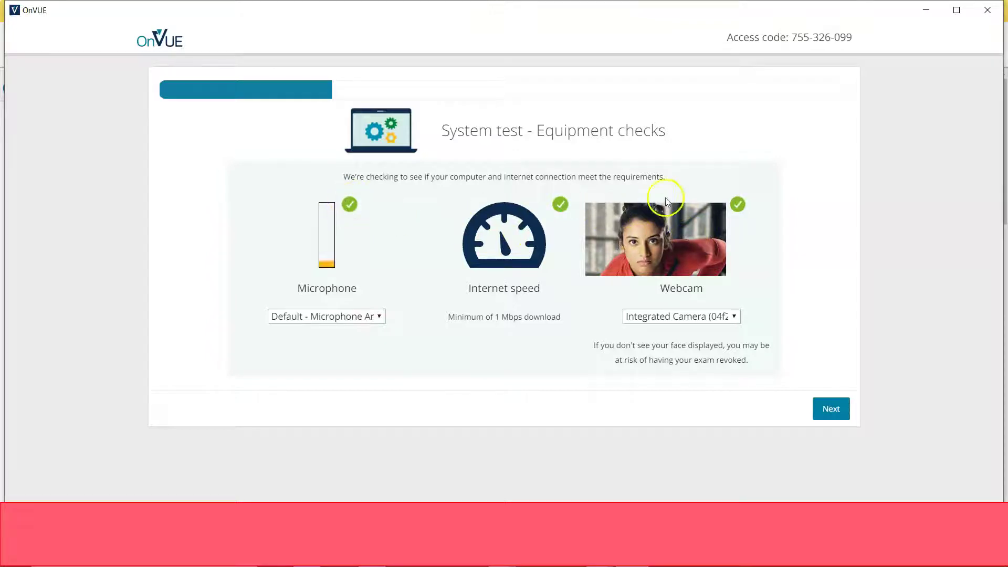
Step: Continue past the passed equipment checks and the close-all-applications instructions
{"action": "left_click", "coordinate": [834, 410]}
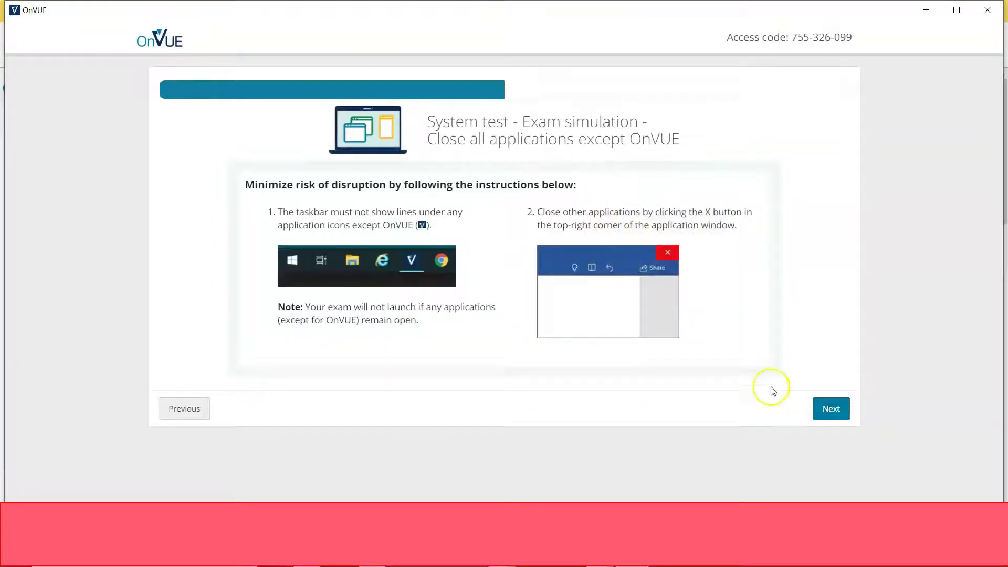
{"action": "left_click", "coordinate": [830, 413]}
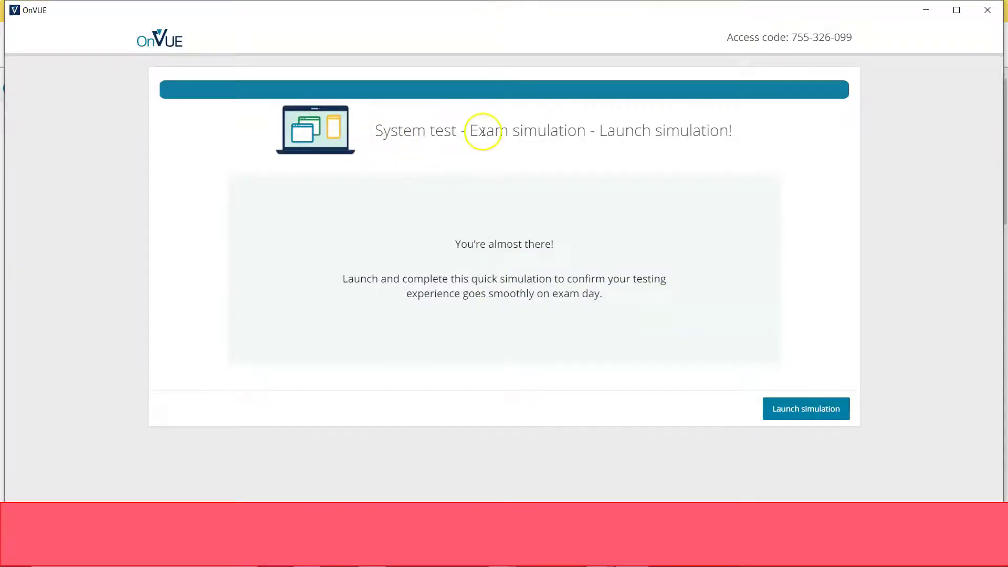
Step: Highlight the 'You're almost there!' message on the Launch simulation page
{"action": "left_click_drag", "start_coordinate": [450, 215], "coordinate": [602, 243]}
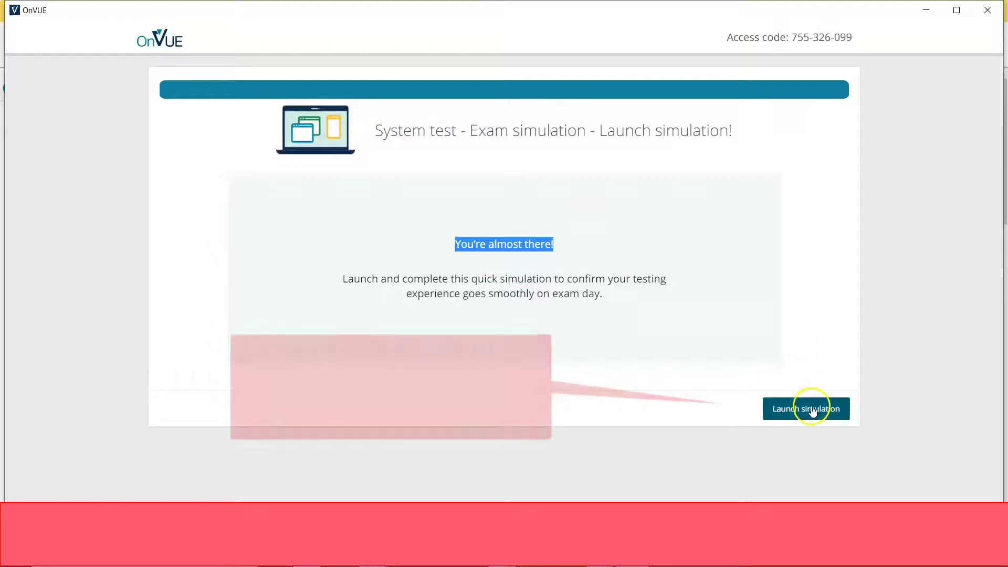